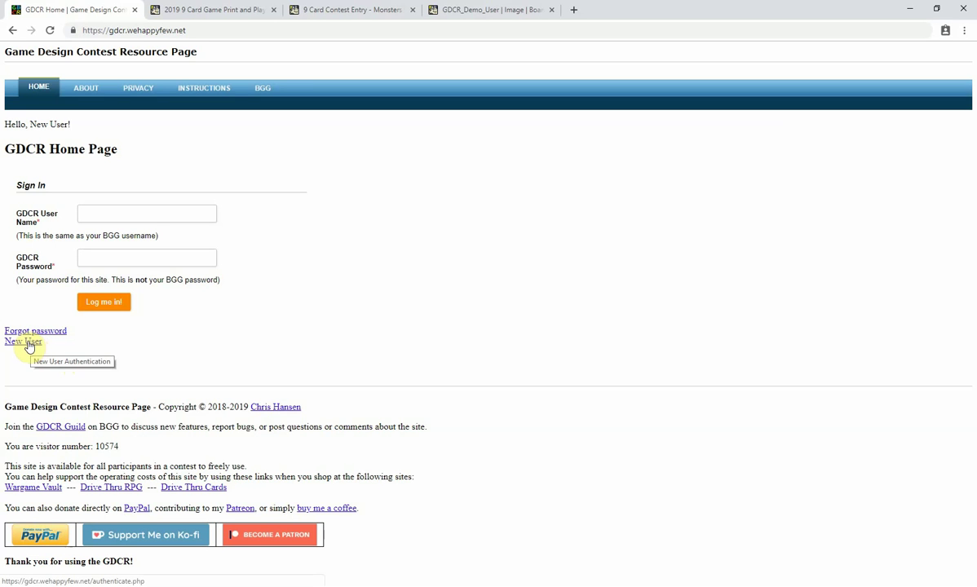
Request a new-user authorization code for the BGG username GDCR_Demo_User
click(28, 344)
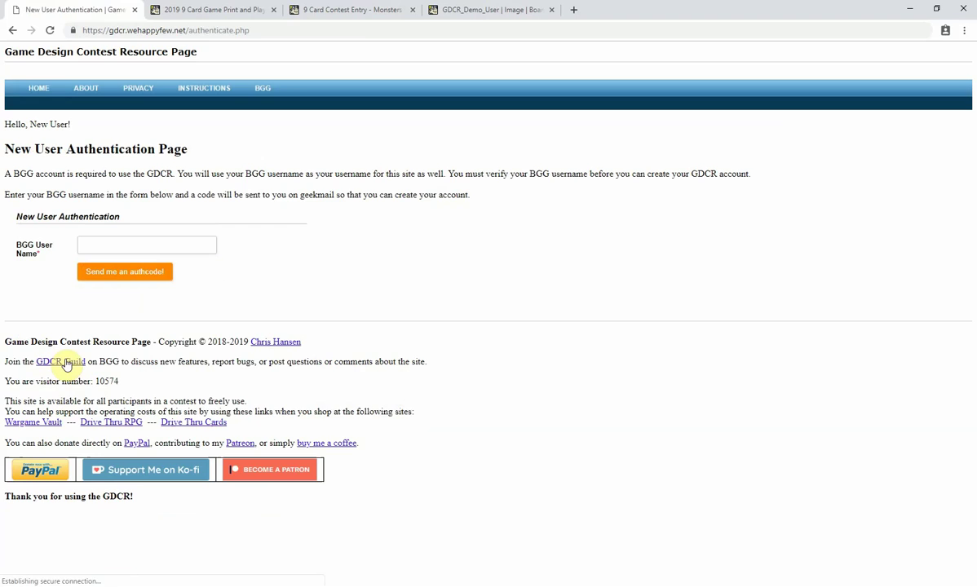
click(157, 245)
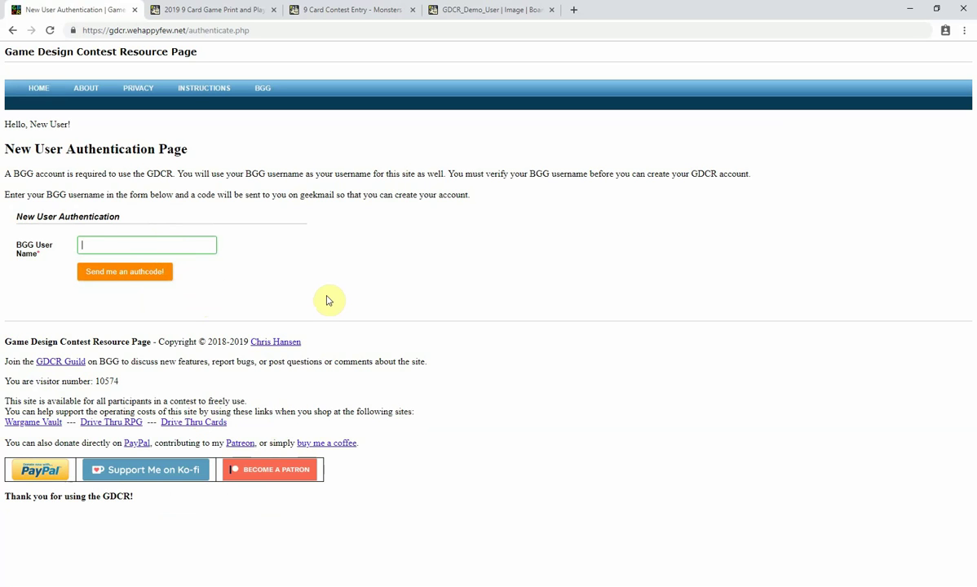
text(GDCR_Demo_User)
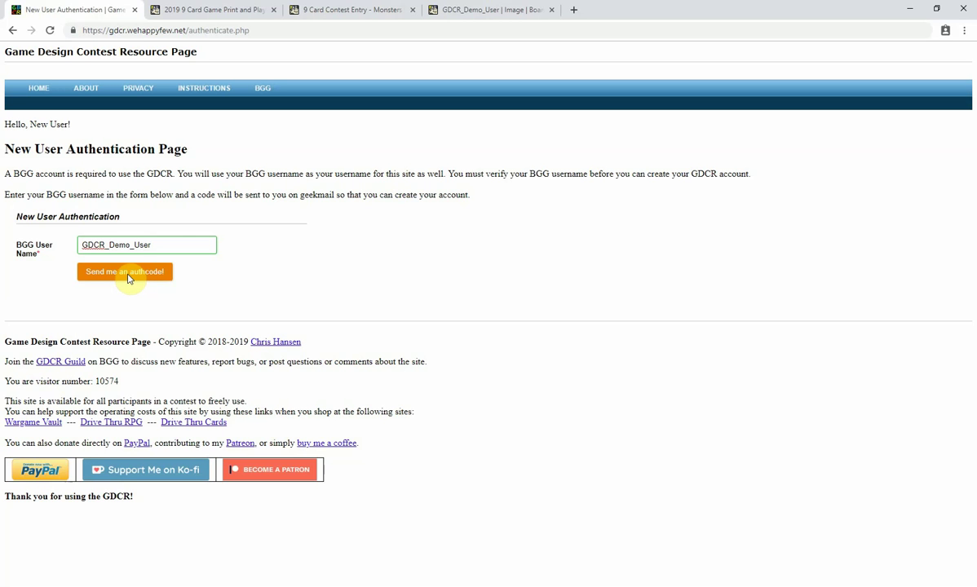
click(128, 278)
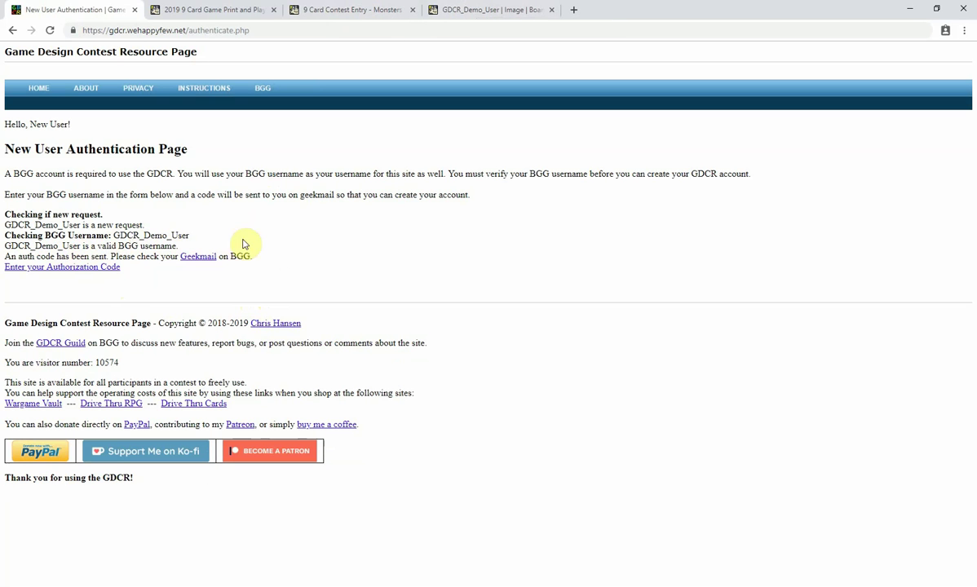
Open Geekmail in a separate browser tab and copy the authentication code from the newest "Game Design Resource Page - Authentication" message
right_click(204, 258)
click(238, 266)
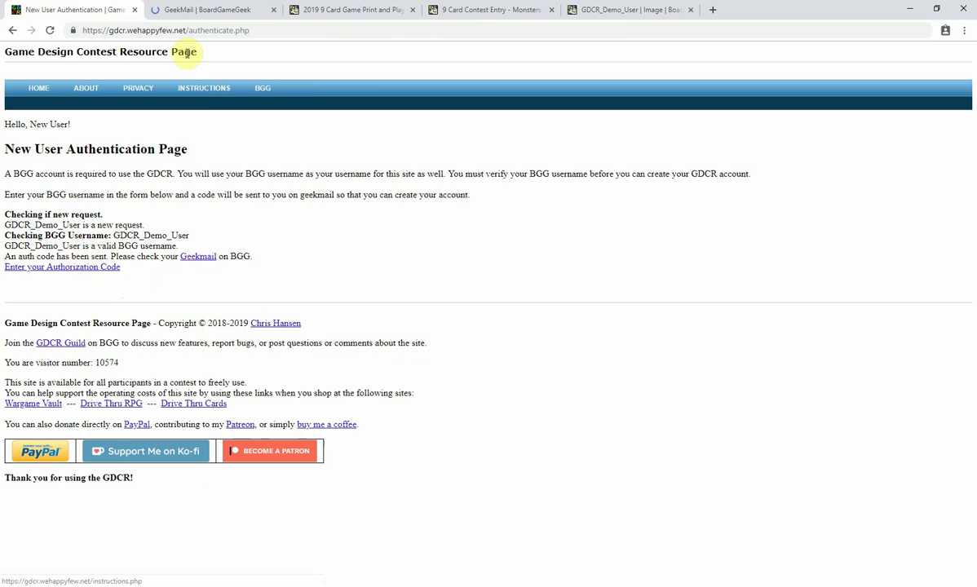
click(190, 9)
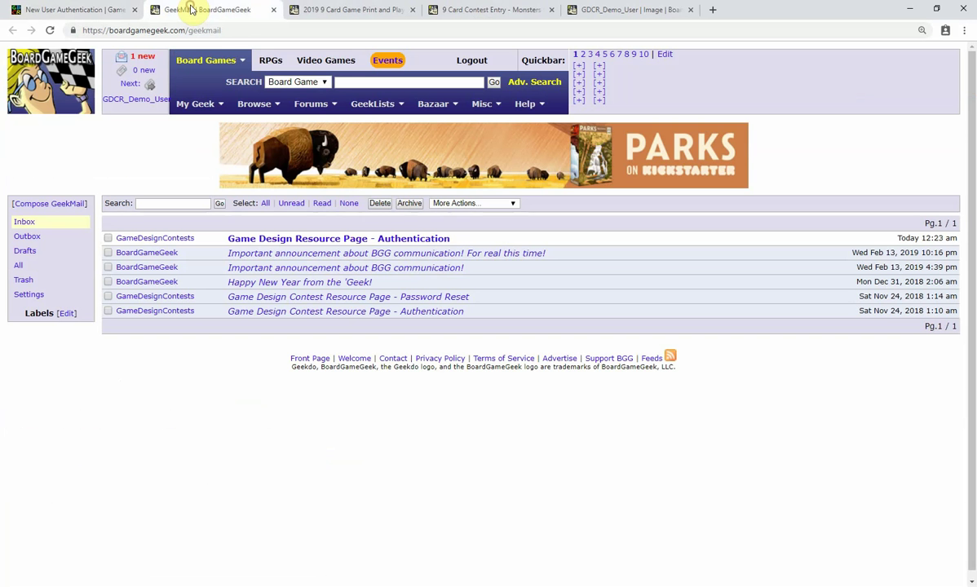
click(280, 241)
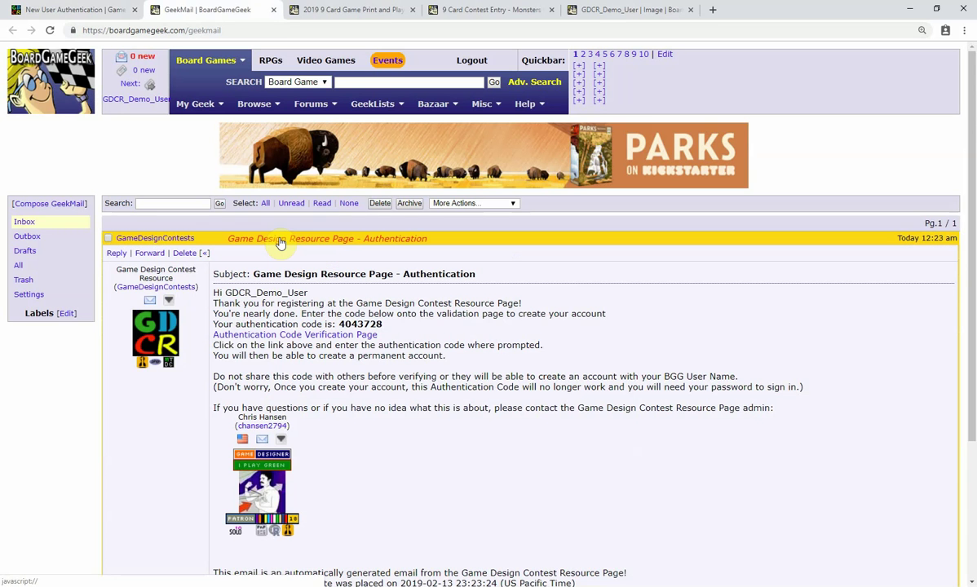
scroll(455, 363, down, 3)
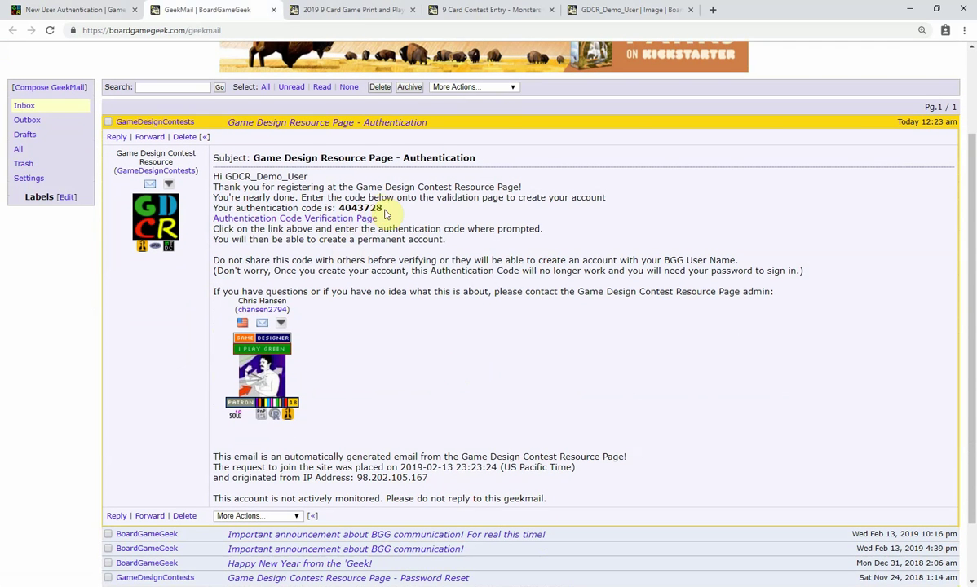
drag(384, 209, 339, 206)
key(ctrl+c)
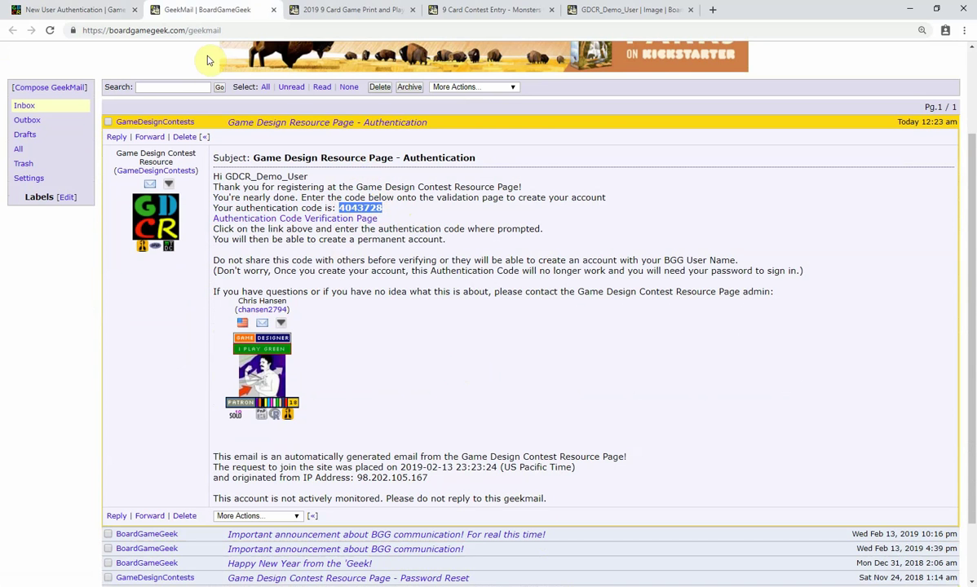
Return to the New User Authentication page and submit the copied authorization code in the Auth Code field
click(81, 10)
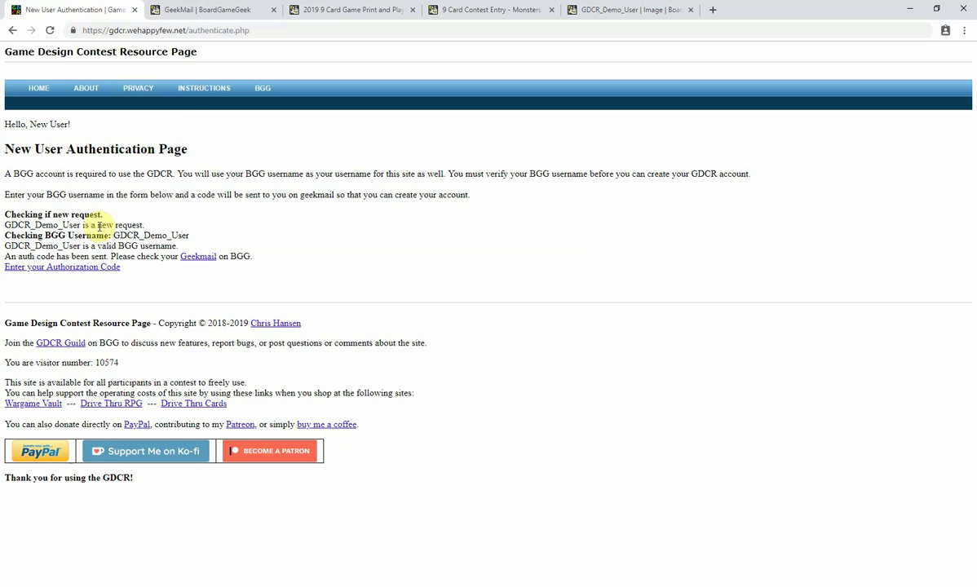
click(66, 268)
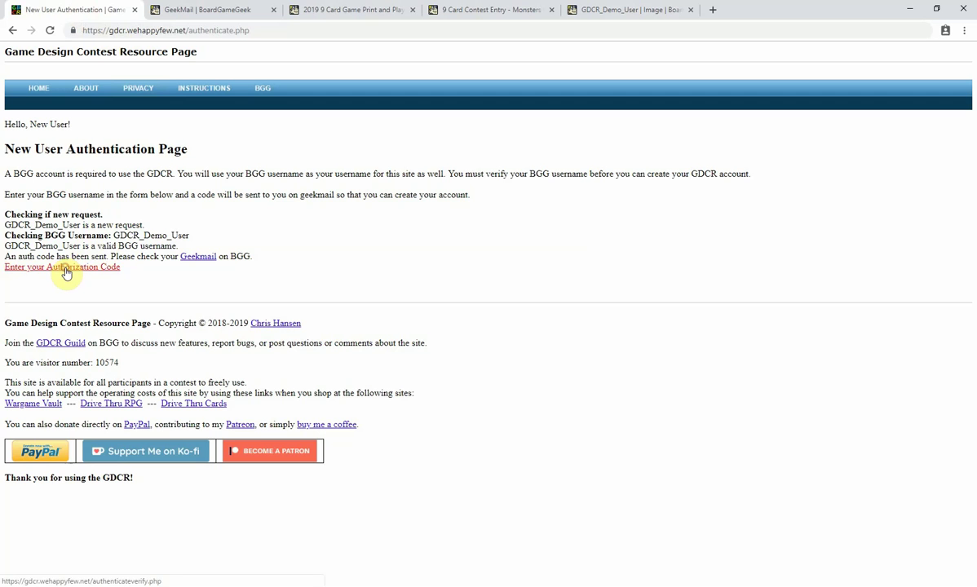
click(113, 240)
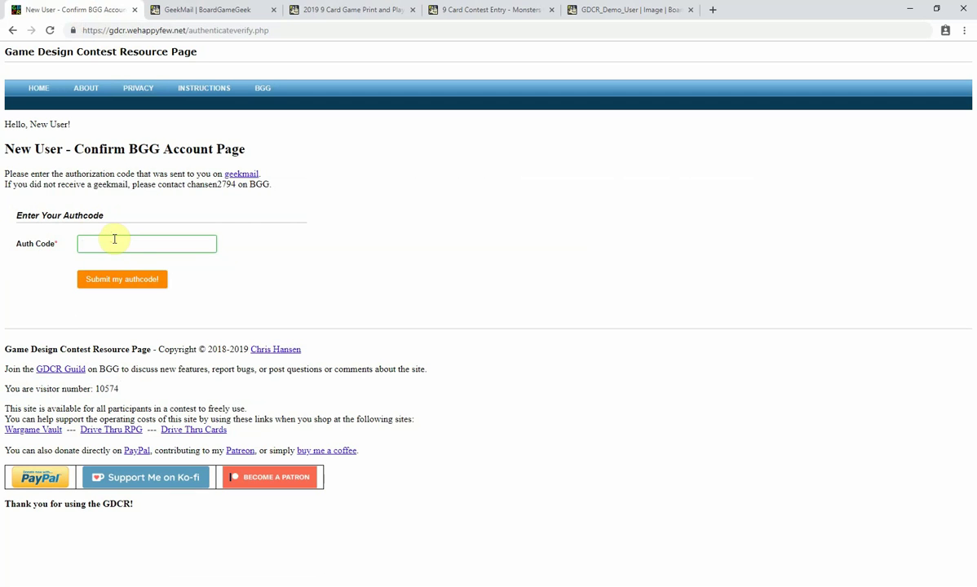
key(ctrl+v)
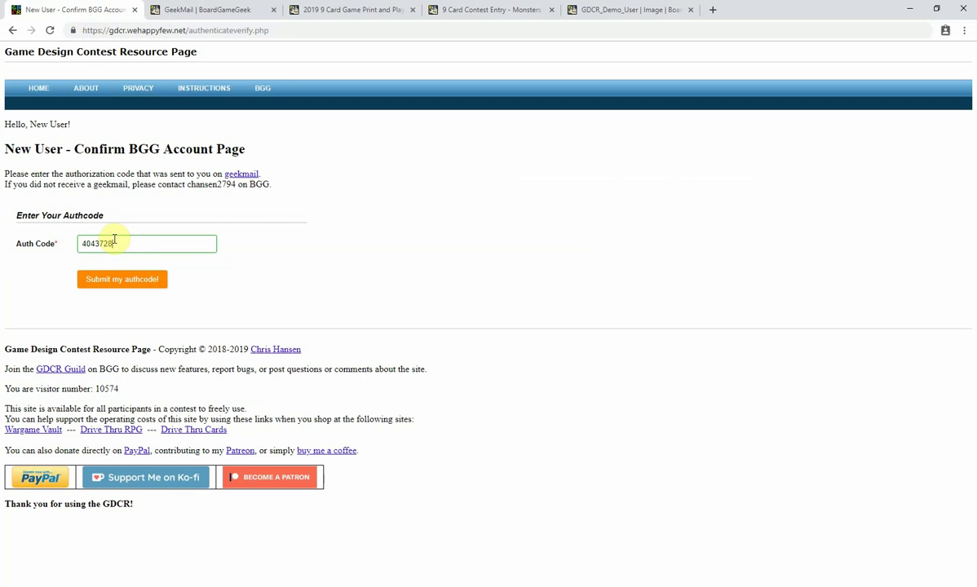
click(122, 279)
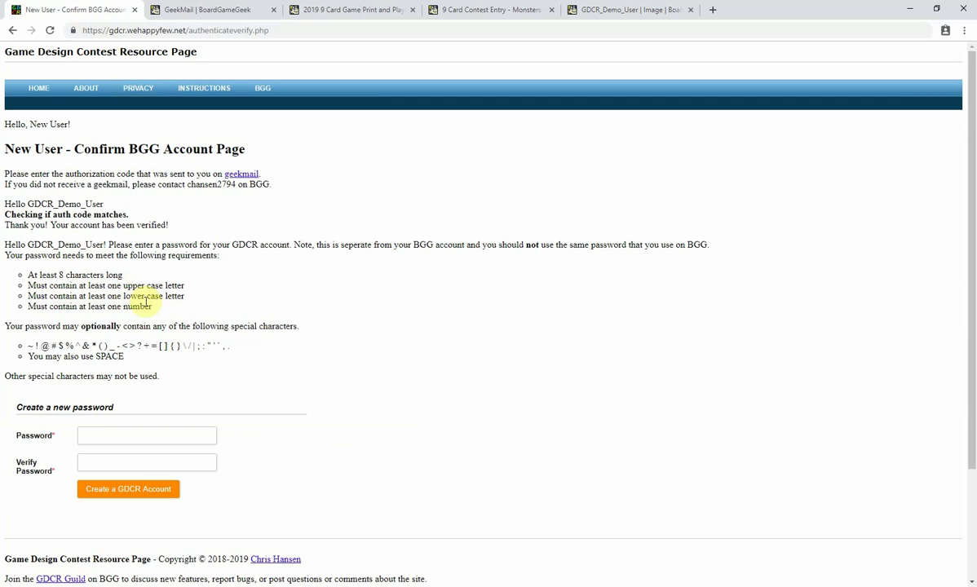
Enter and verify a new account password, create the GDCR account, and go to the home page
scroll(224, 297, down, 3)
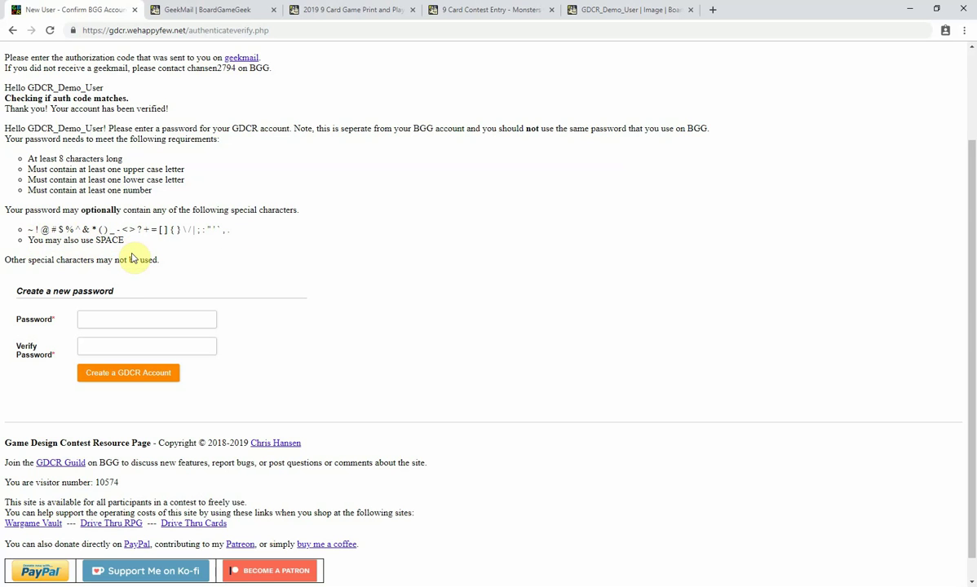
click(113, 316)
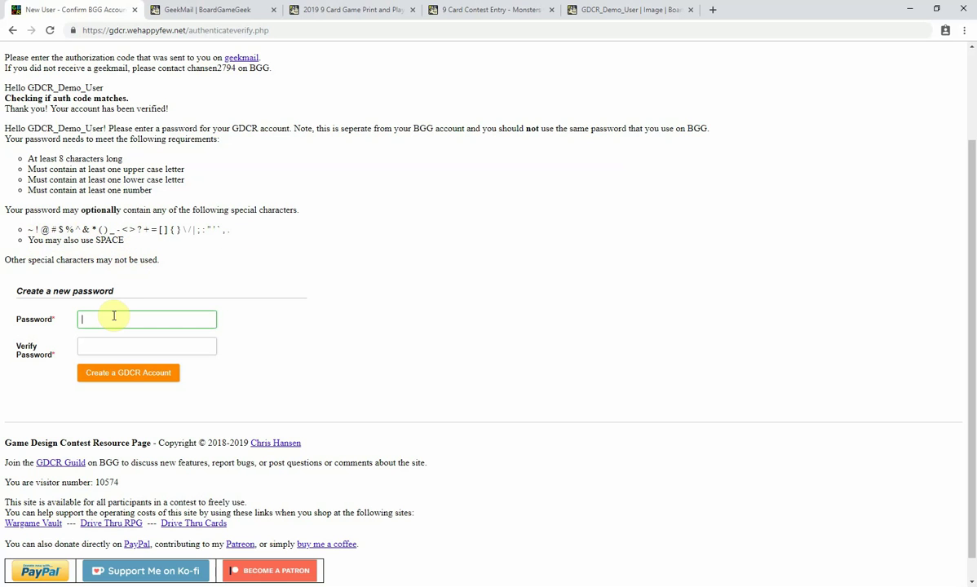
text(••••)
click(123, 349)
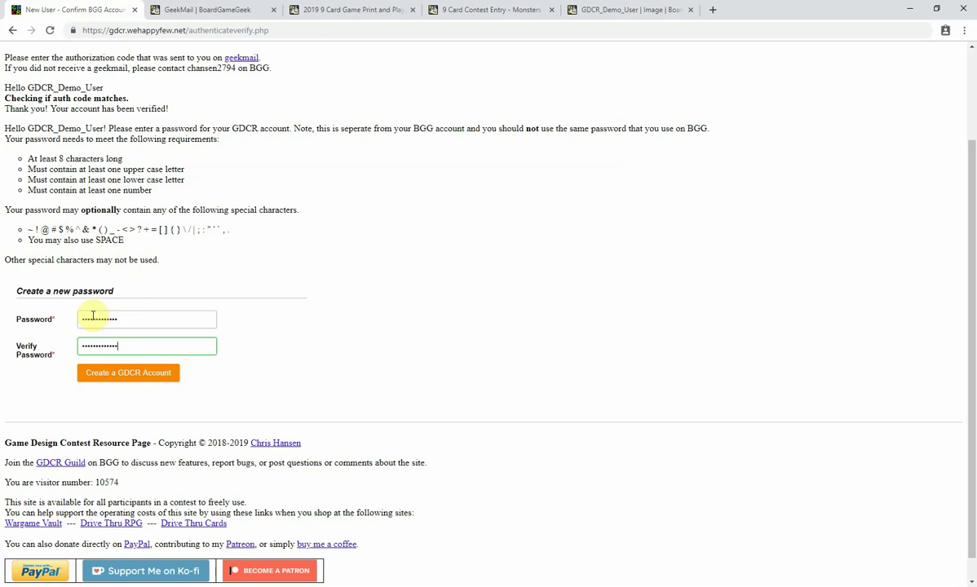
click(171, 375)
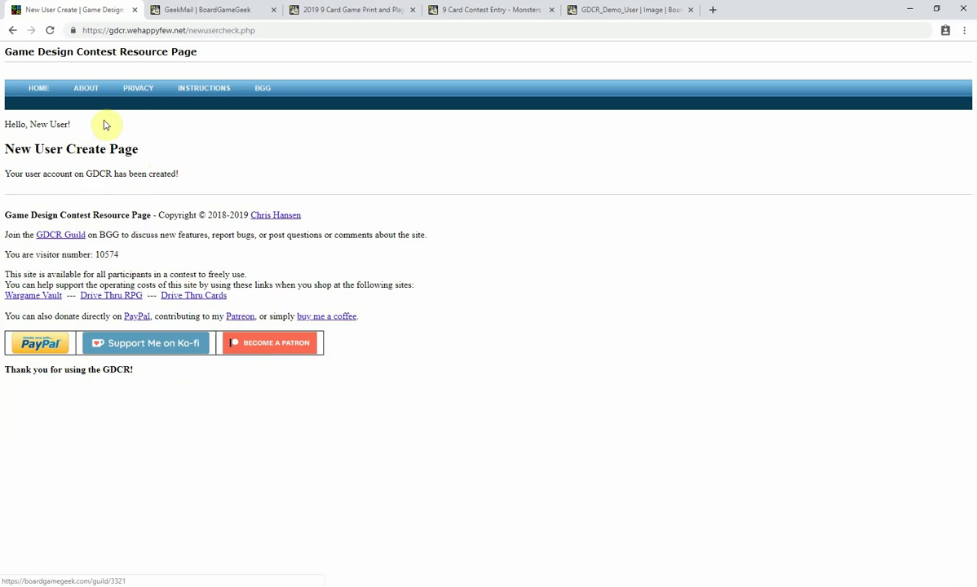
click(41, 89)
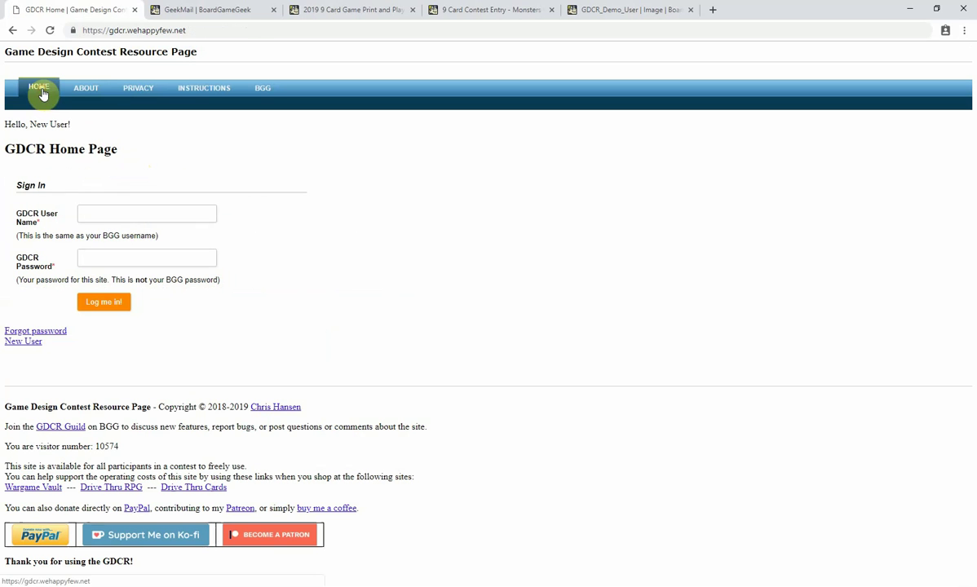
click(138, 216)
key(ctrl+v)
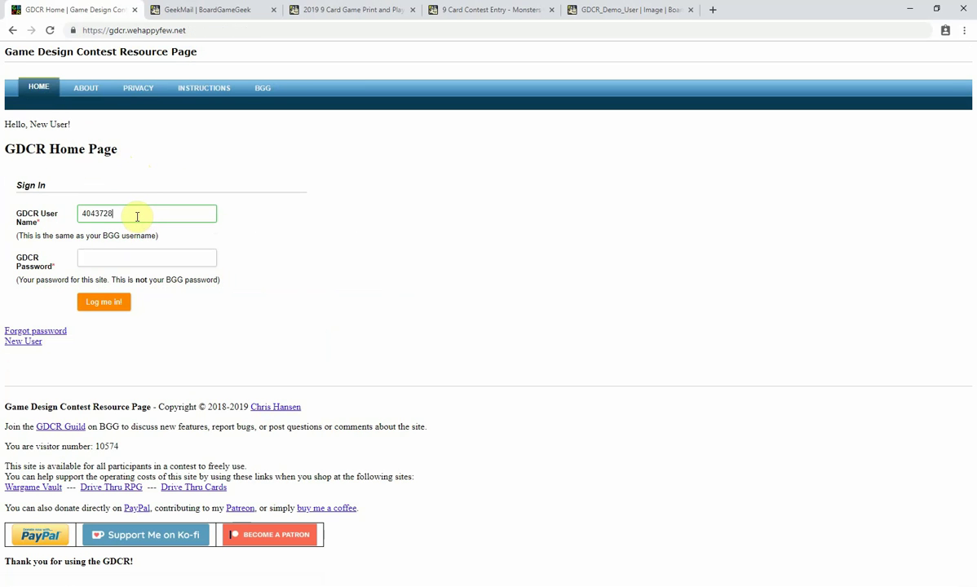
key(ctrl+a)
key(BackSpace)
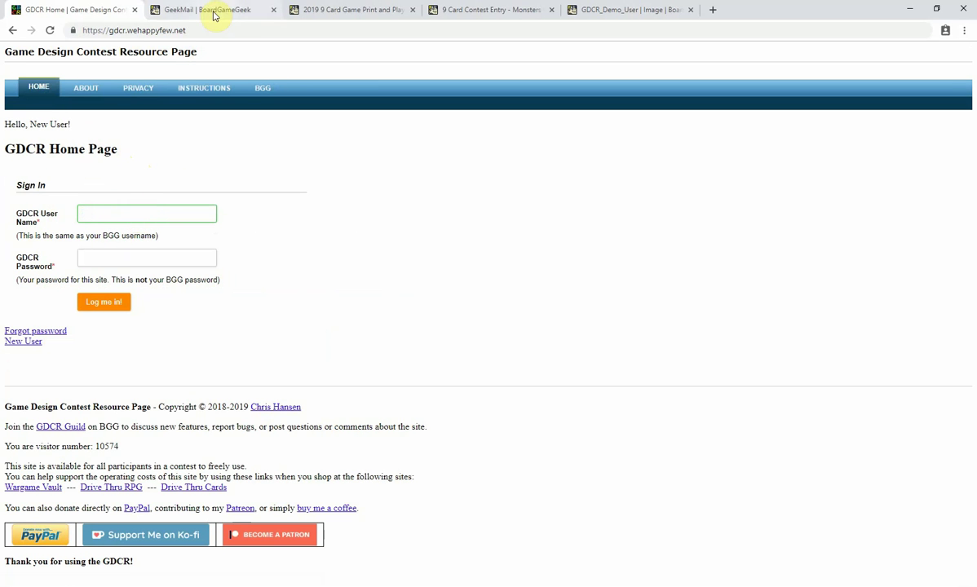
Copy the username GDCR_Demo_User from the BoardGameGeek page header
click(201, 10)
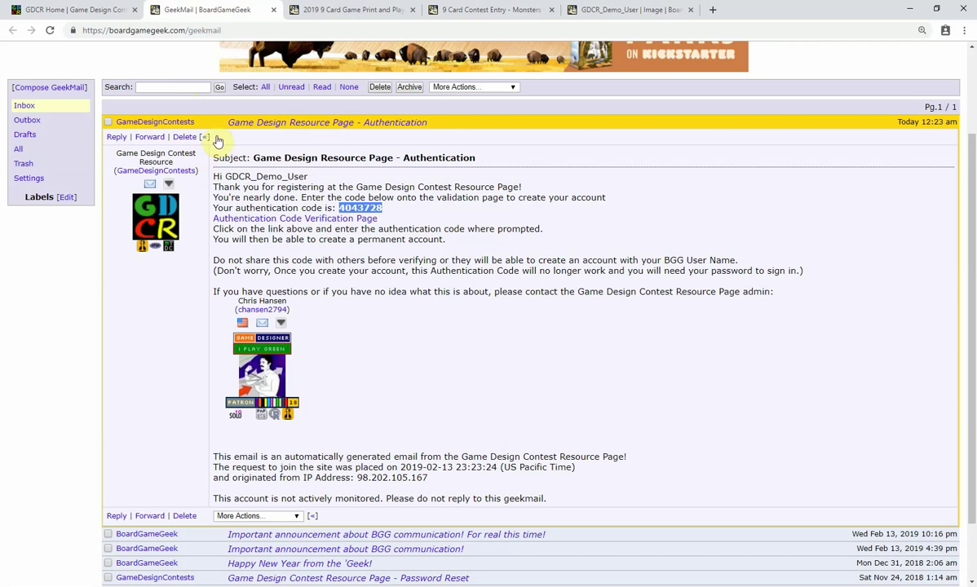
scroll(173, 115, up, 2)
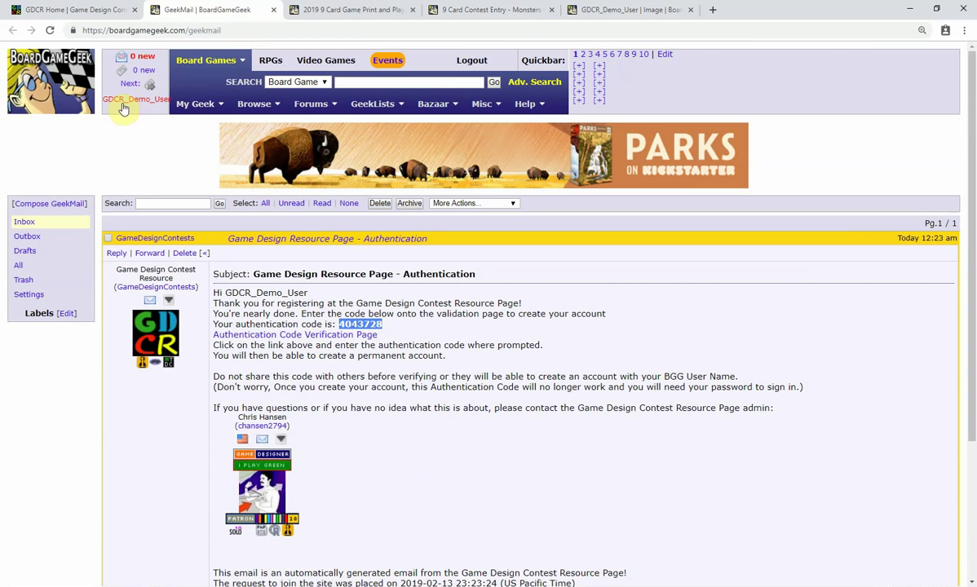
right_click(120, 104)
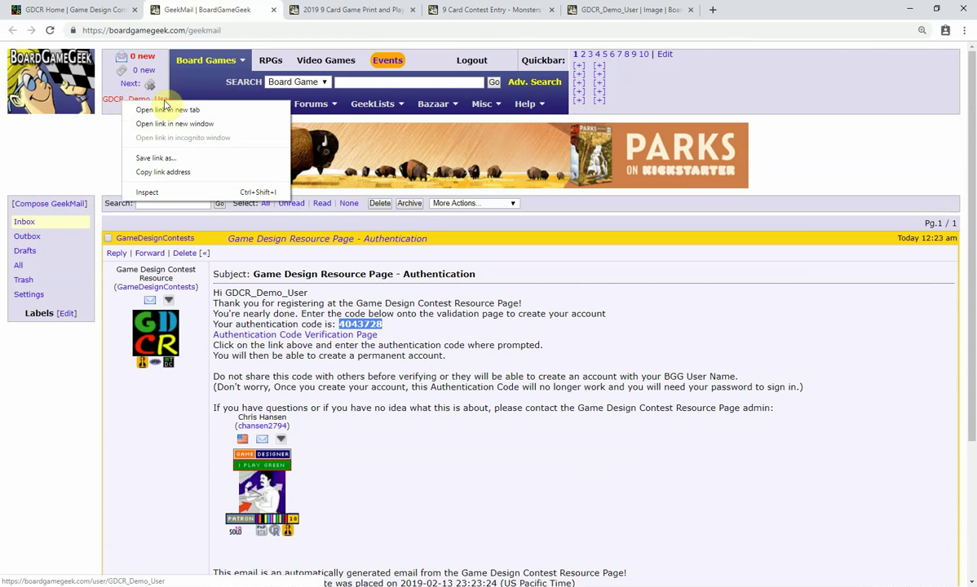
click(102, 106)
drag(101, 106, 175, 98)
key(ctrl+c)
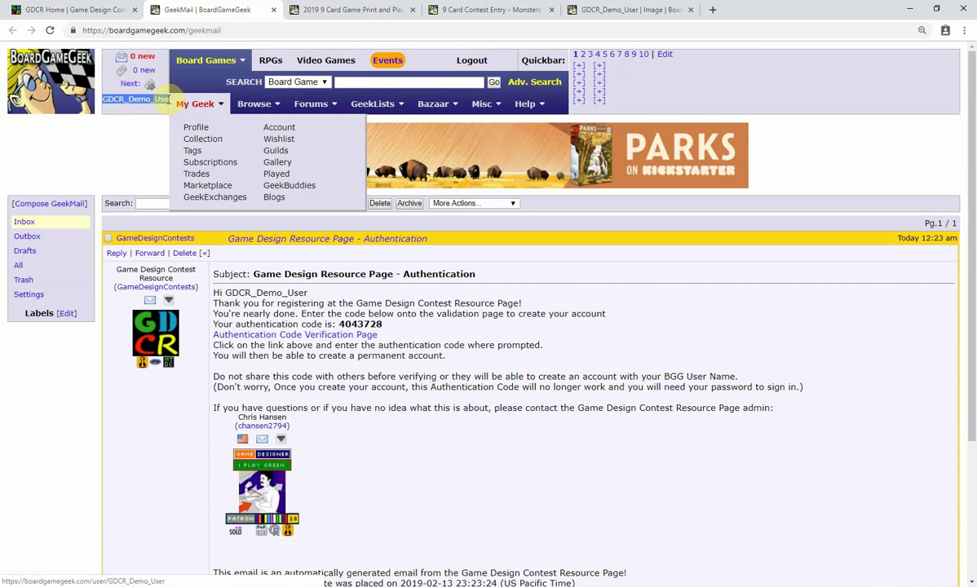
Sign in on the GDCR home page with the user name GDCR_Demo_User and the account password
click(129, 10)
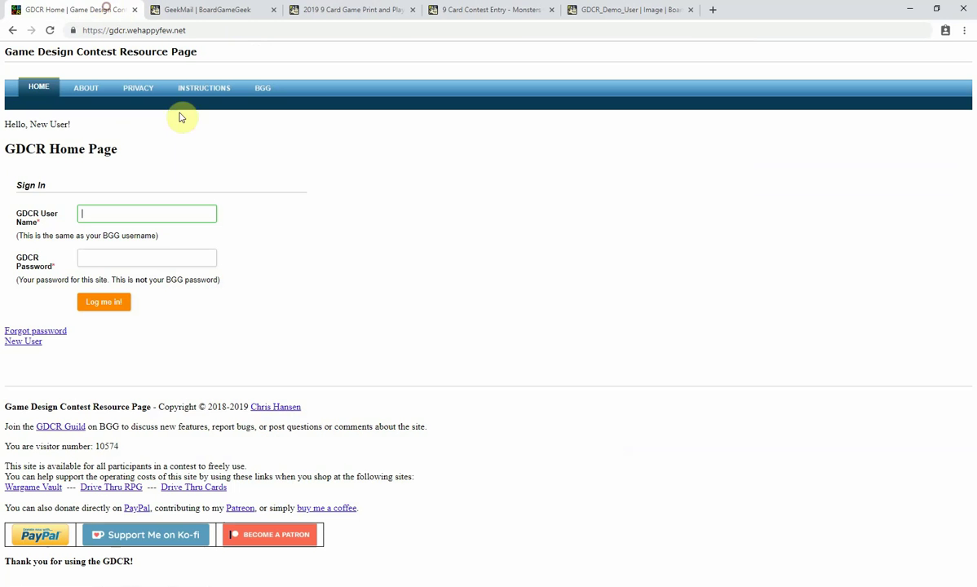
key(ctrl+v)
text(r)
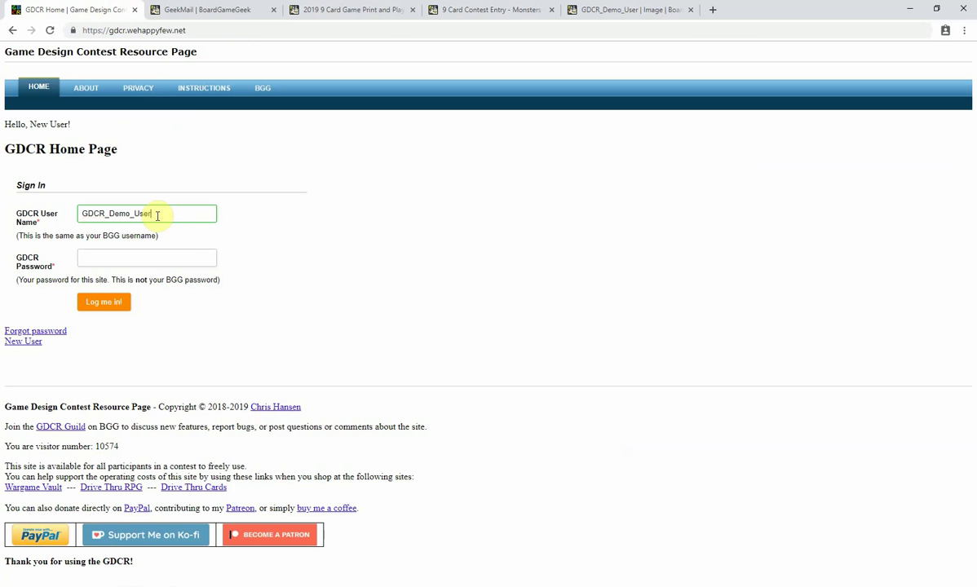
key(Tab)
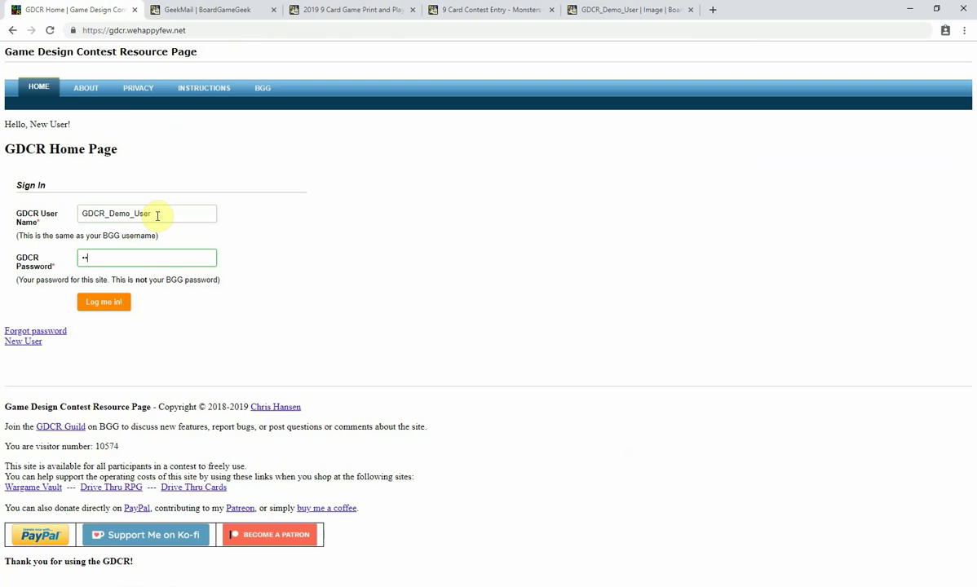
text(•••••••••••)
click(103, 302)
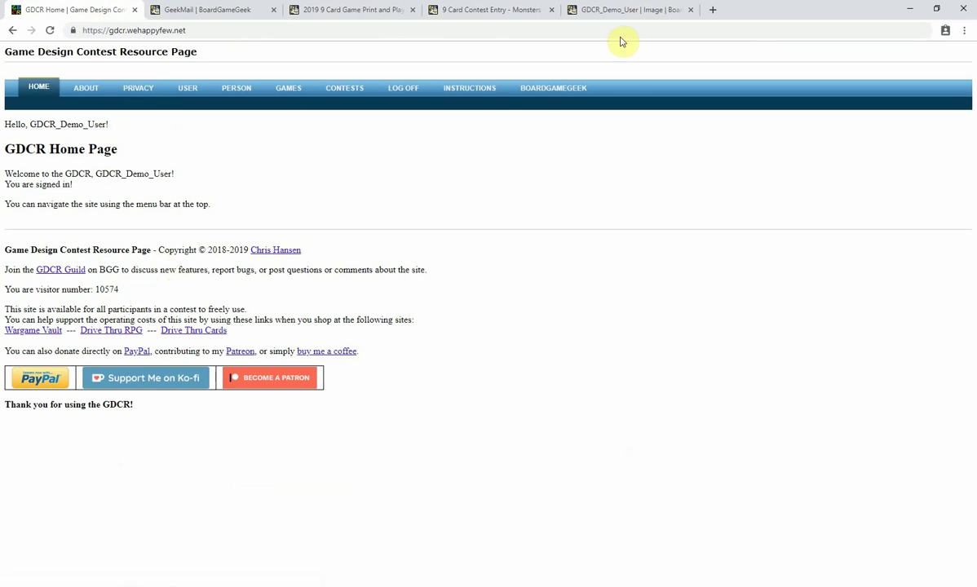
Change the account's preferred Geek link to RPGGeek and return to the User page
click(189, 89)
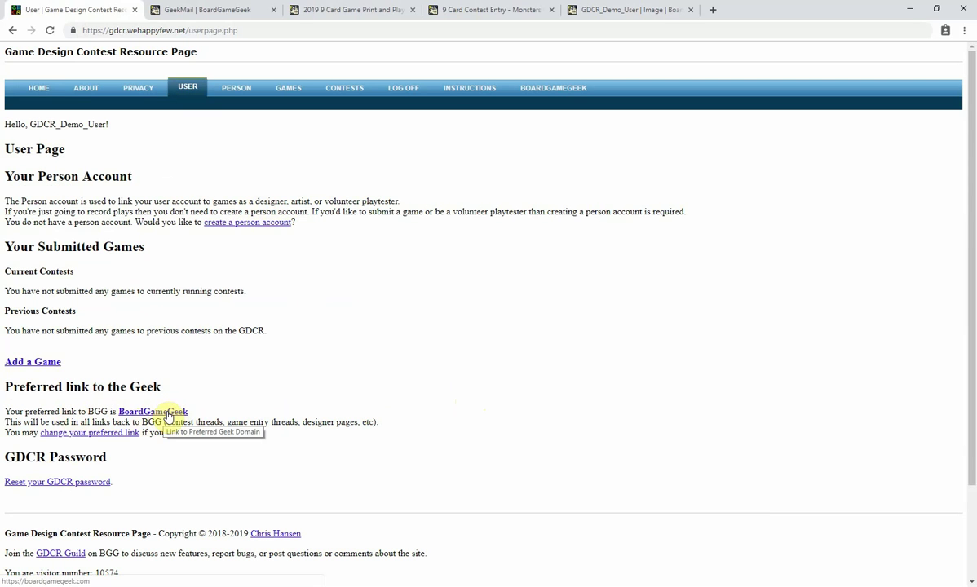
click(87, 434)
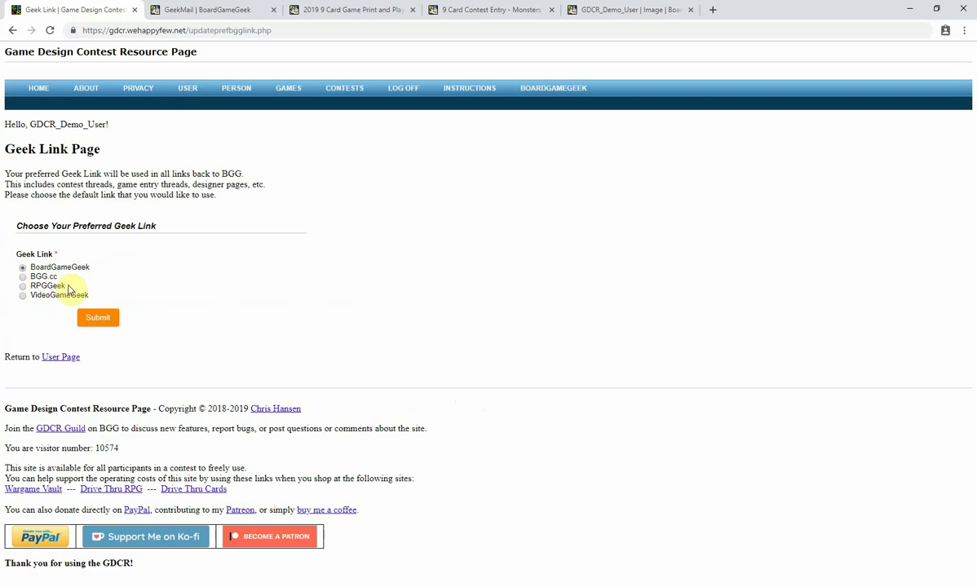
click(23, 286)
click(96, 317)
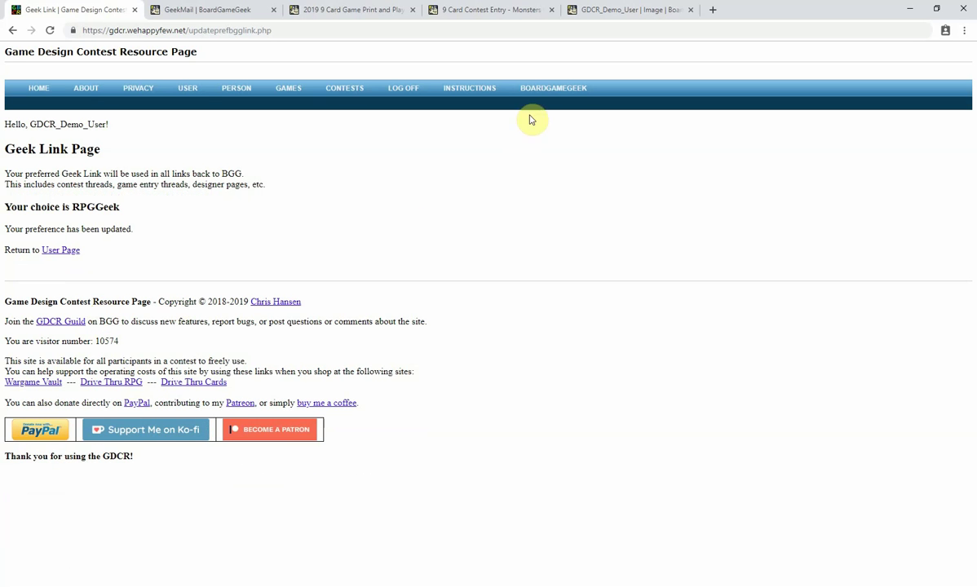
click(192, 90)
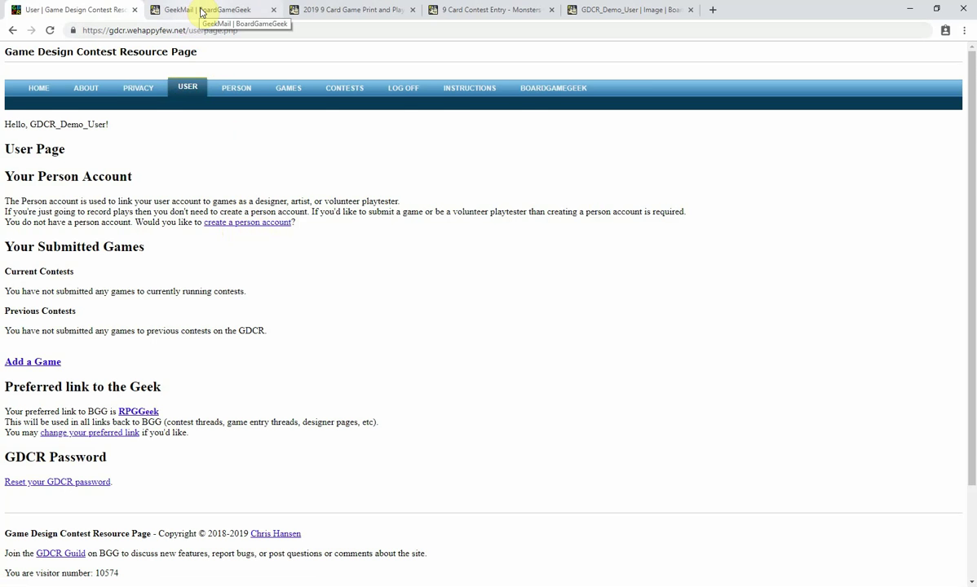
Open the site admin's BoardGameGeek designer page in a new tab from the authentication GeekMail and switch to it
click(201, 11)
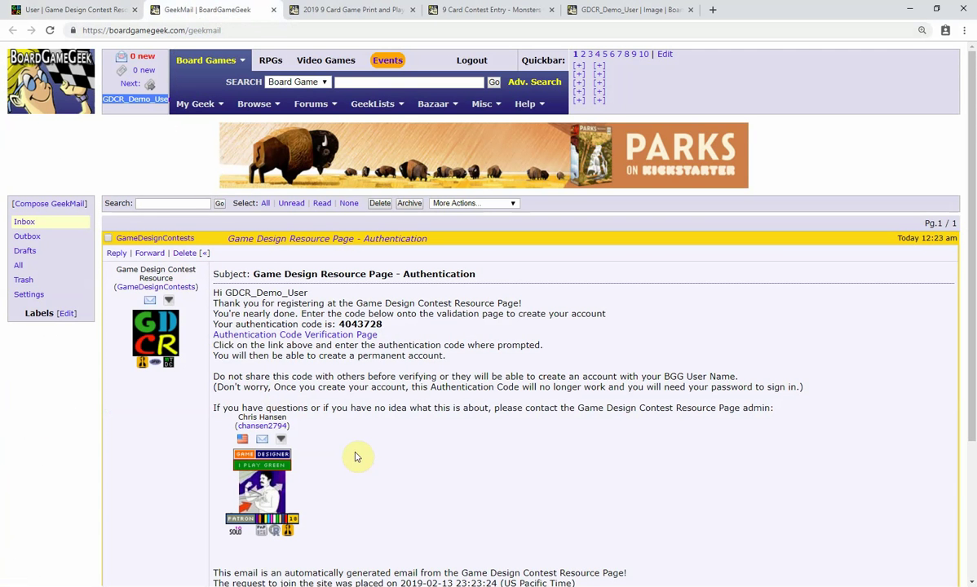
scroll(356, 452, down, 5)
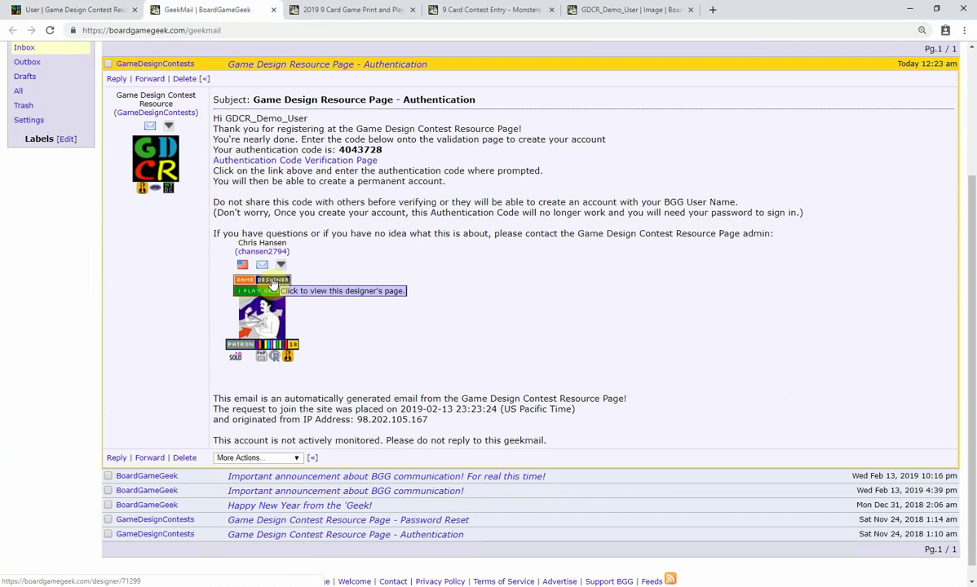
middle_click(273, 282)
click(327, 11)
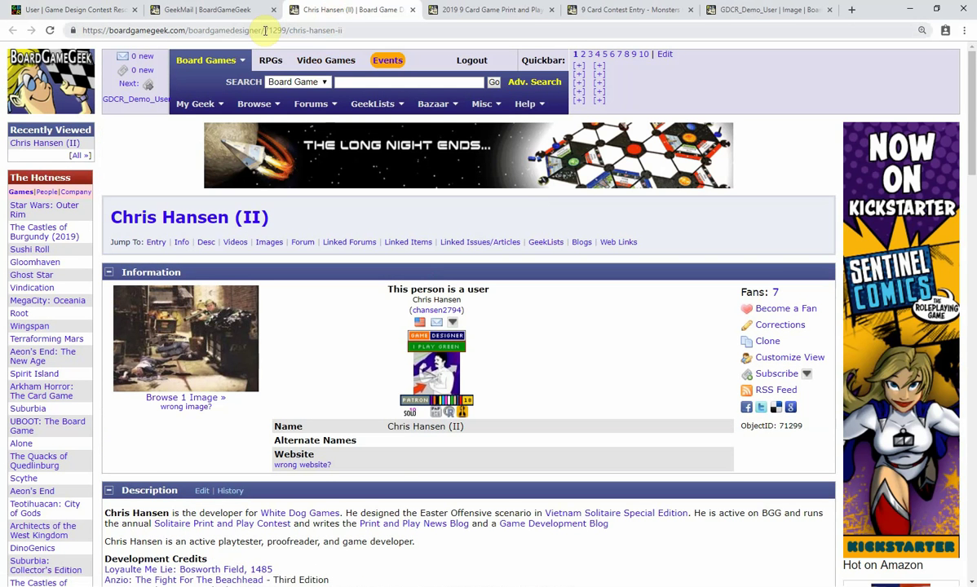
Examine the designer page's credits and linked items, and highlight the designer ID in the page's web address
scroll(399, 383, down, 7)
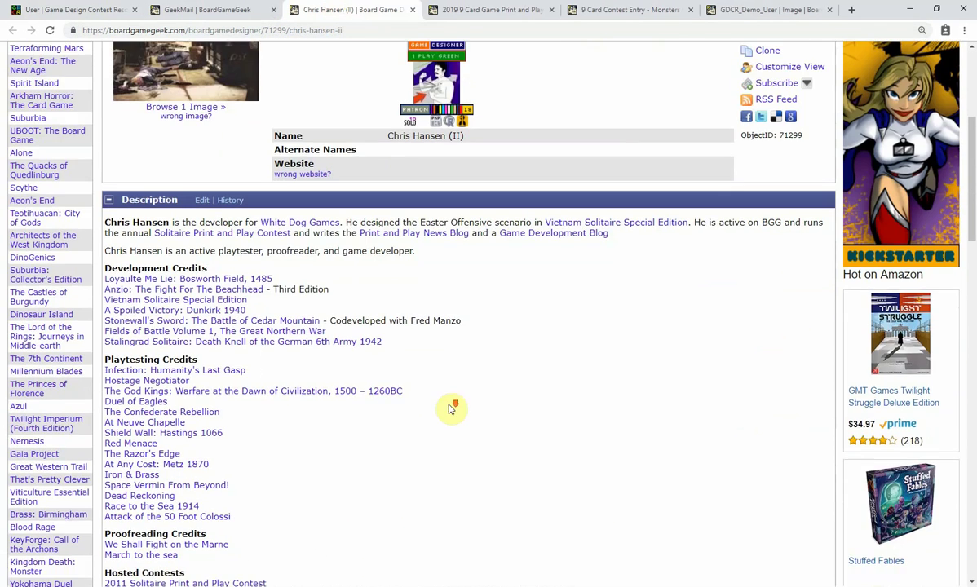
scroll(448, 408, down, 8)
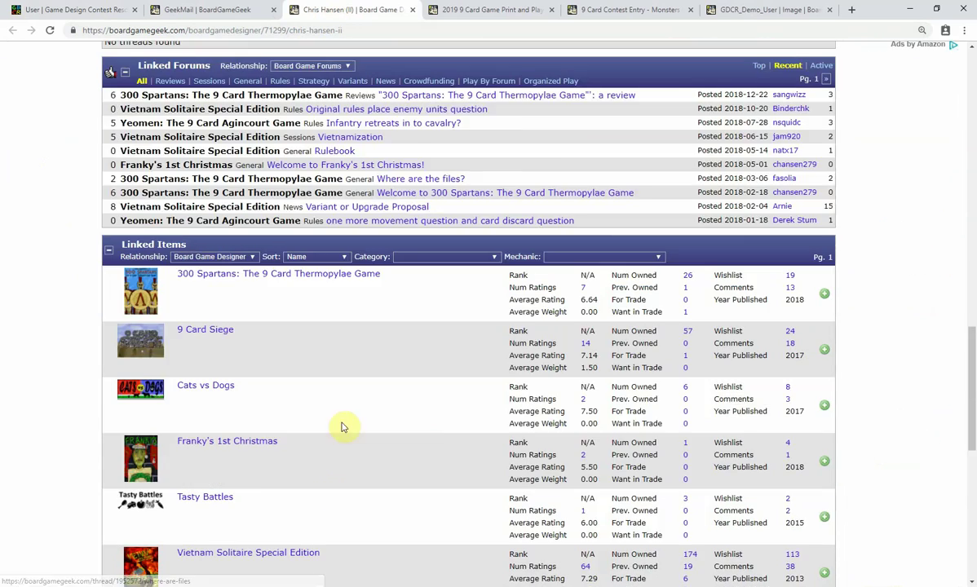
scroll(412, 472, down, 3)
scroll(432, 461, up, 12)
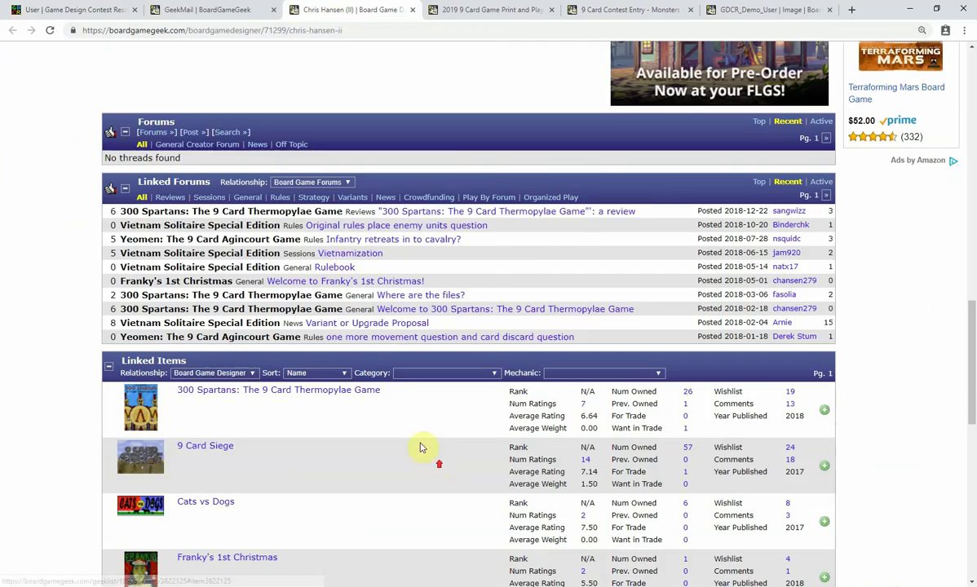
click(259, 30)
drag(262, 30, 288, 29)
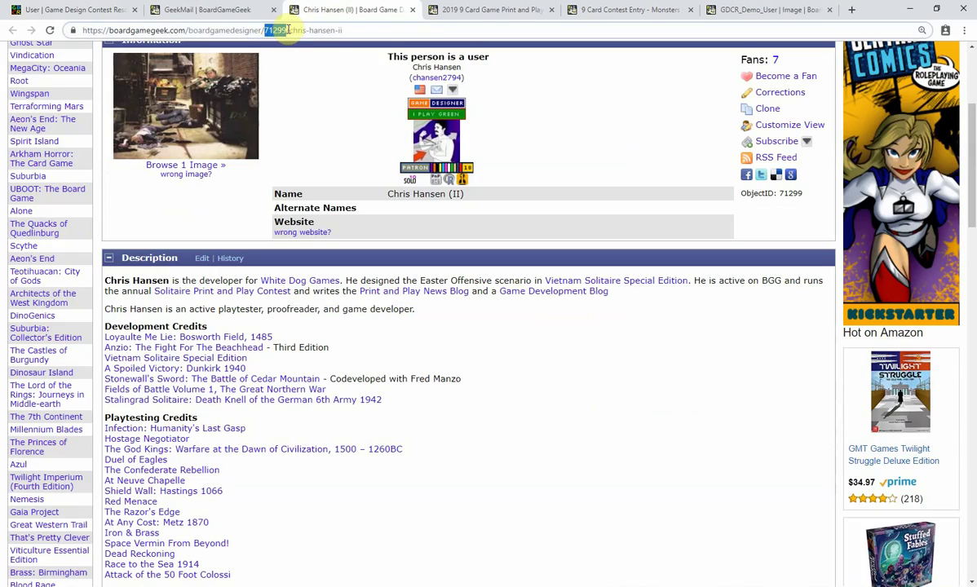
Start creating a person account from the GDCR User page, entering the person's display name and their BGG designer ID
click(214, 10)
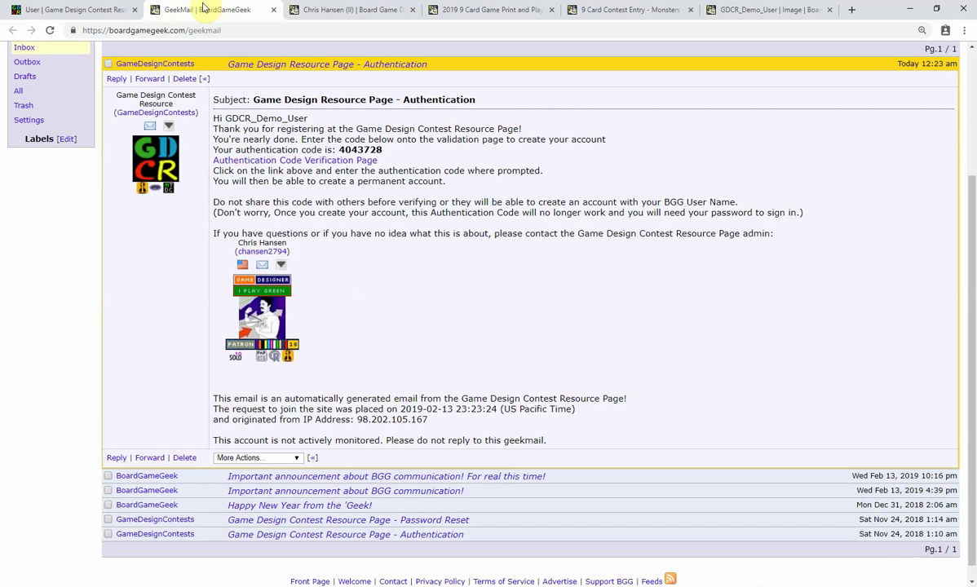
click(98, 7)
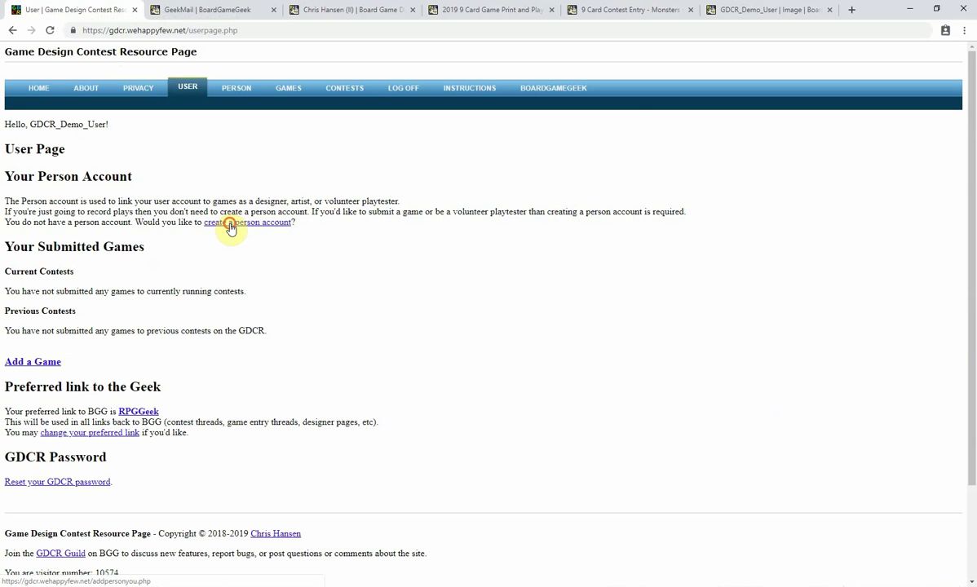
click(228, 223)
click(129, 263)
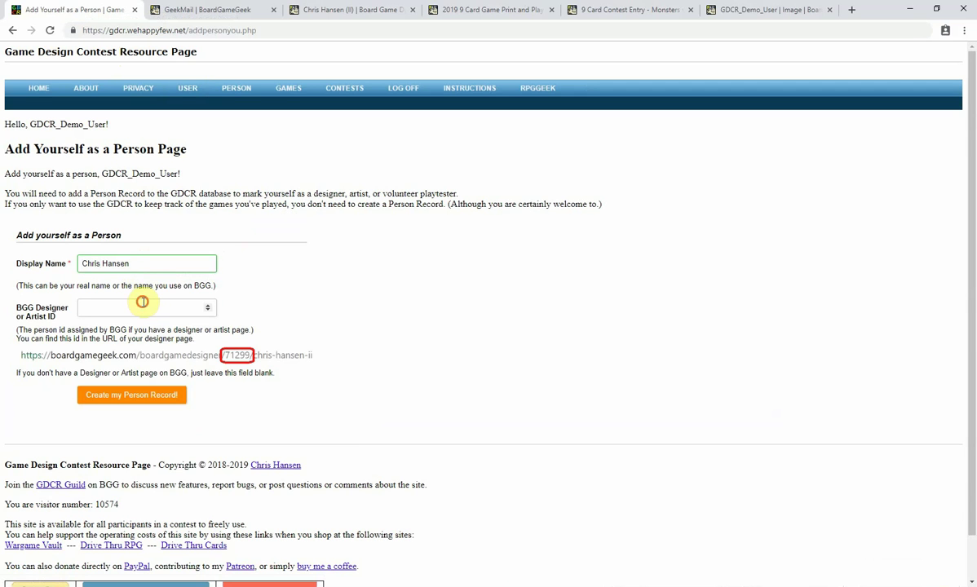
click(141, 301)
text(71299)
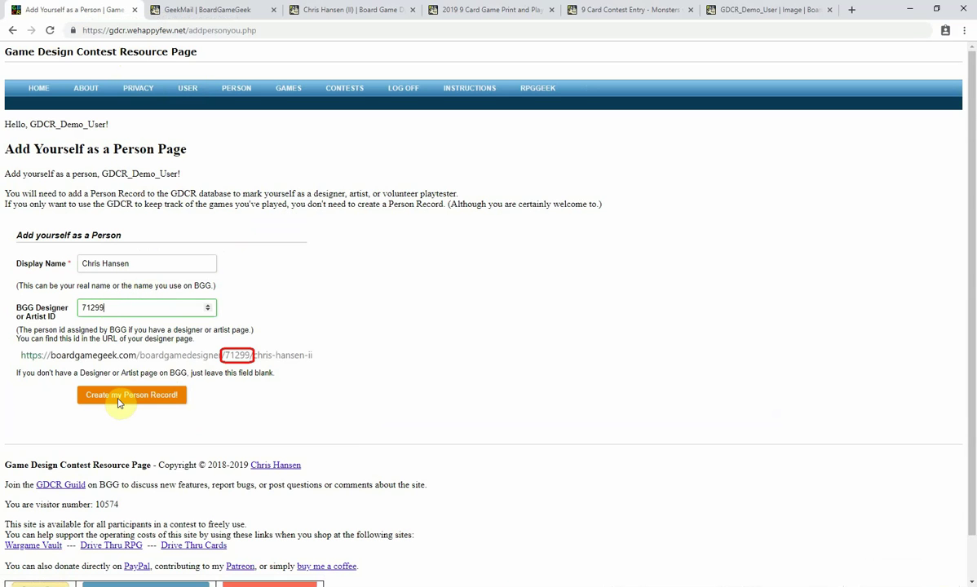
Clear the BGG designer ID and the display name, and return to the User page without creating the person record
drag(126, 306, 69, 312)
key(BackSpace)
drag(135, 263, 81, 263)
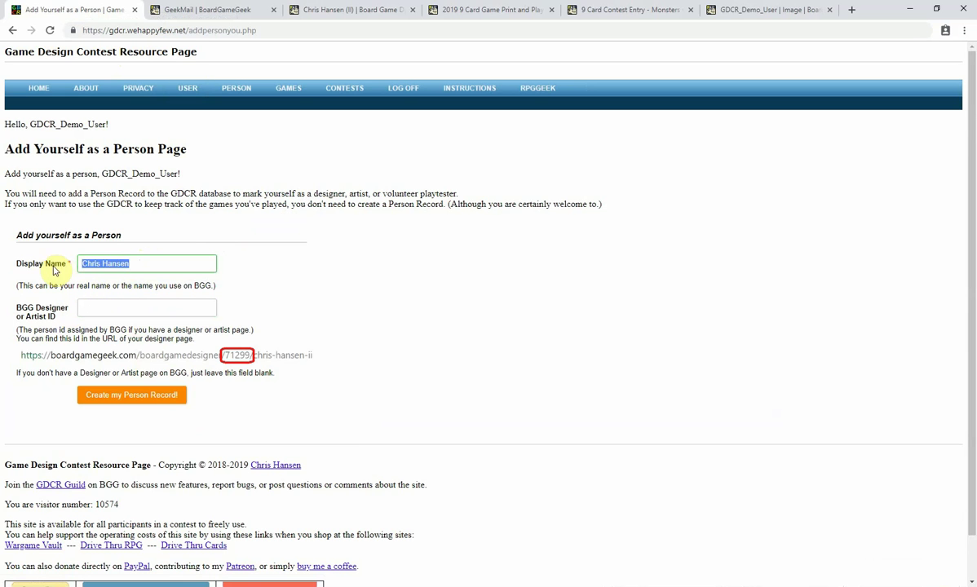
key(BackSpace)
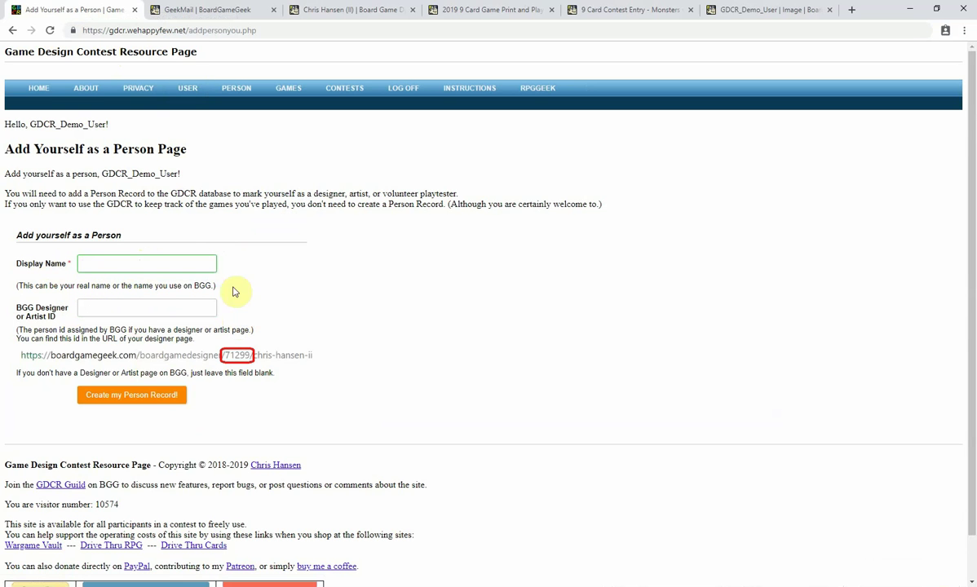
click(184, 96)
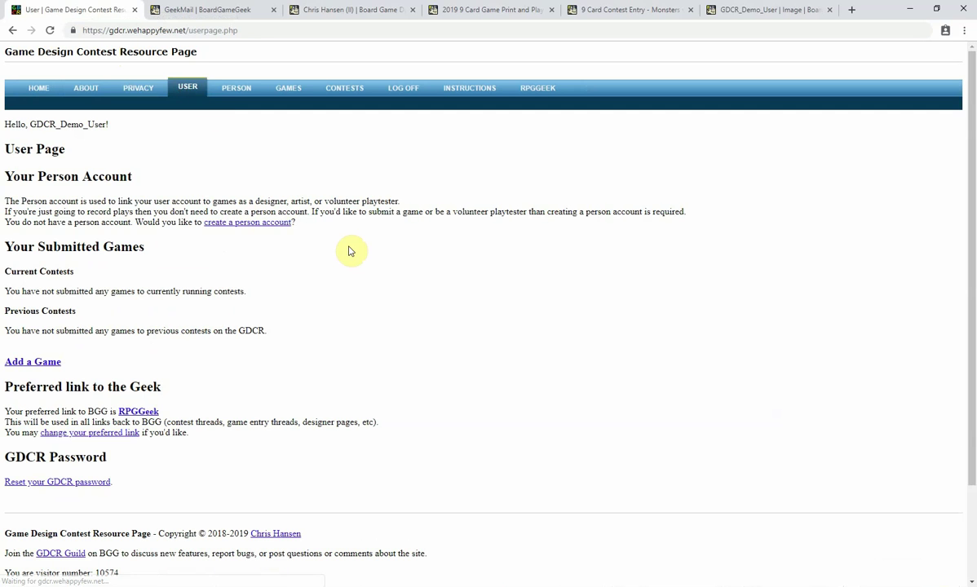